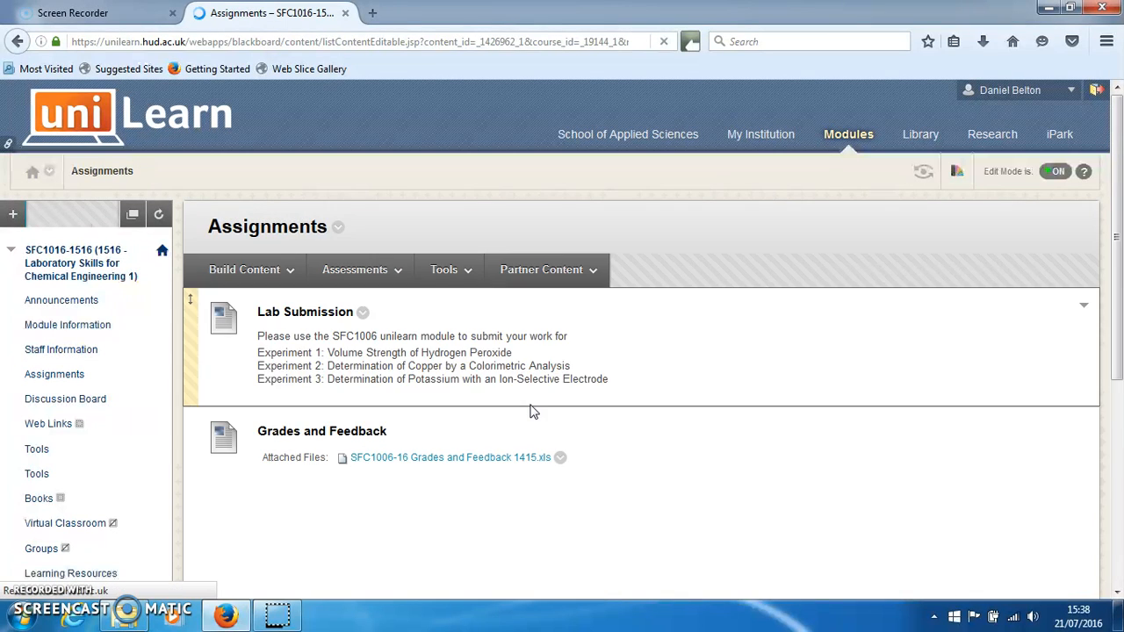
Step: Deploy the existing test Geo1 to the module's Assignments content area
scroll(553, 337, down, 5)
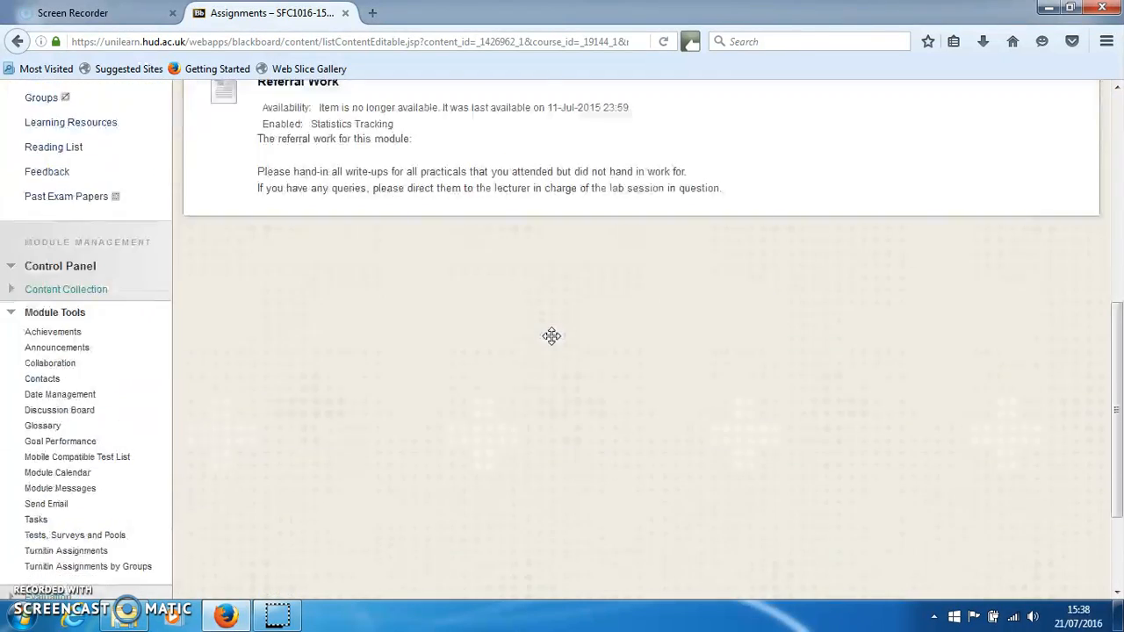
scroll(553, 339, up, 4)
click(446, 174)
click(356, 175)
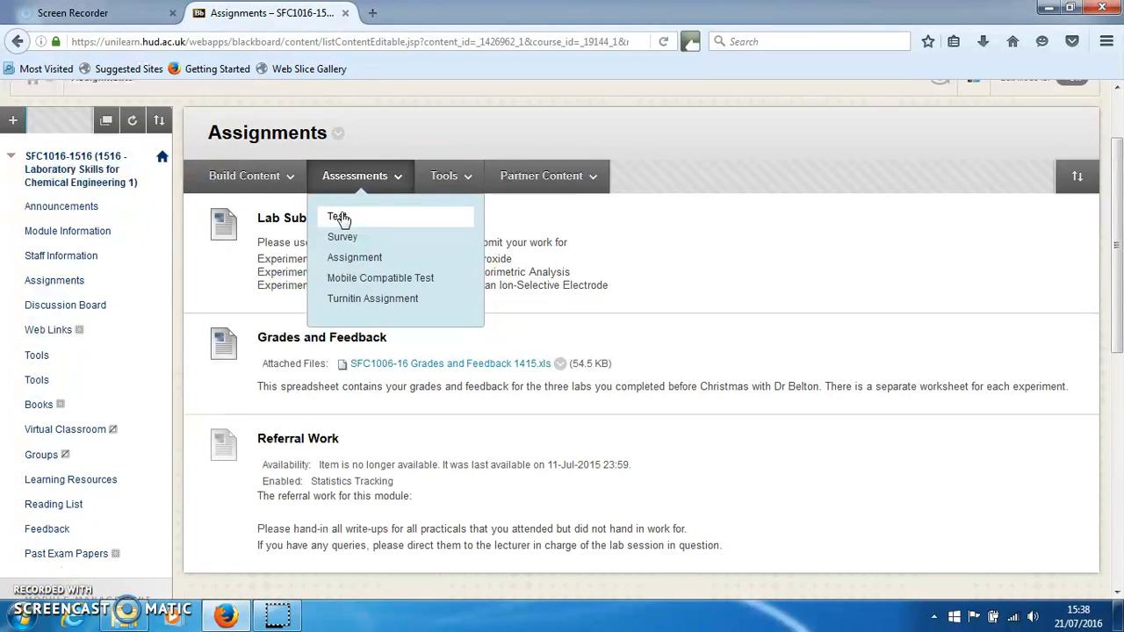
click(339, 218)
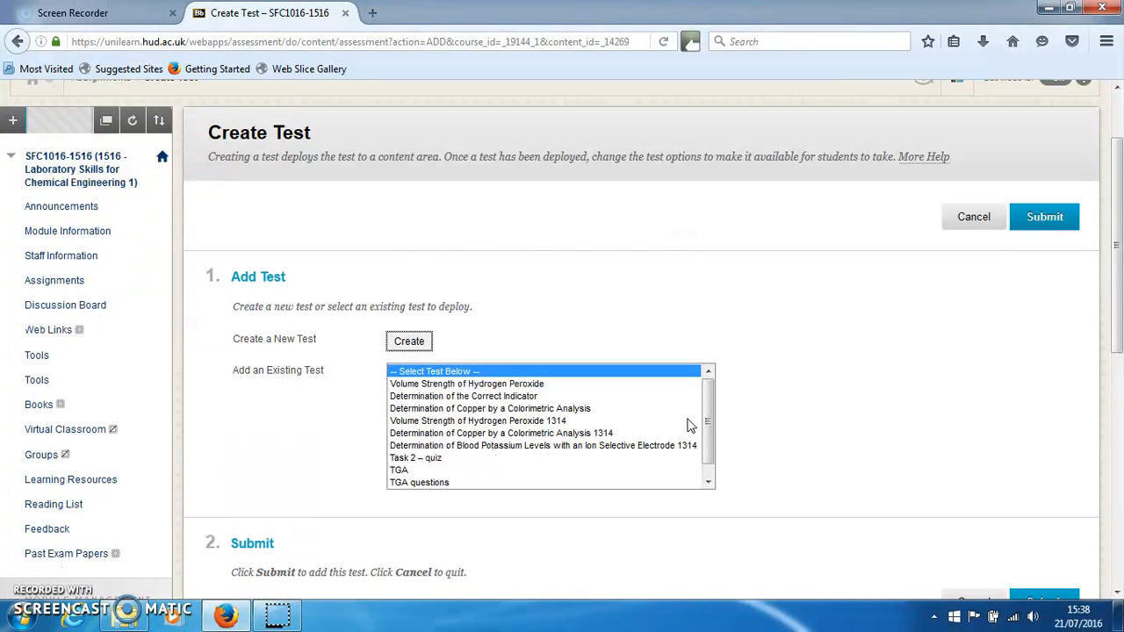
scroll(694, 413, down, 1)
click(403, 483)
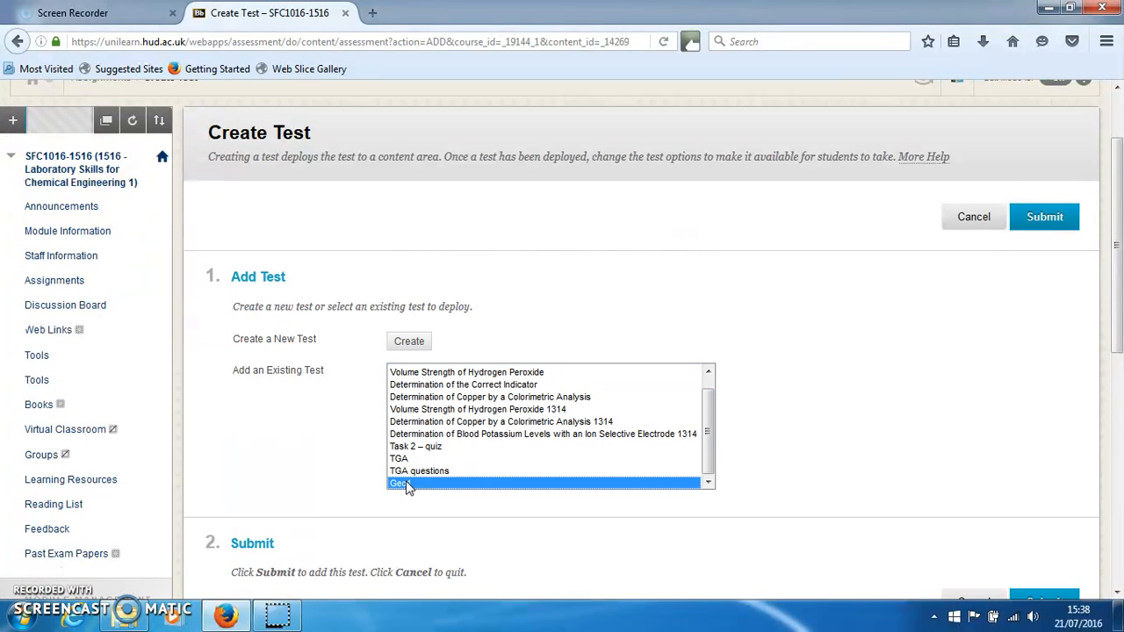
click(1041, 218)
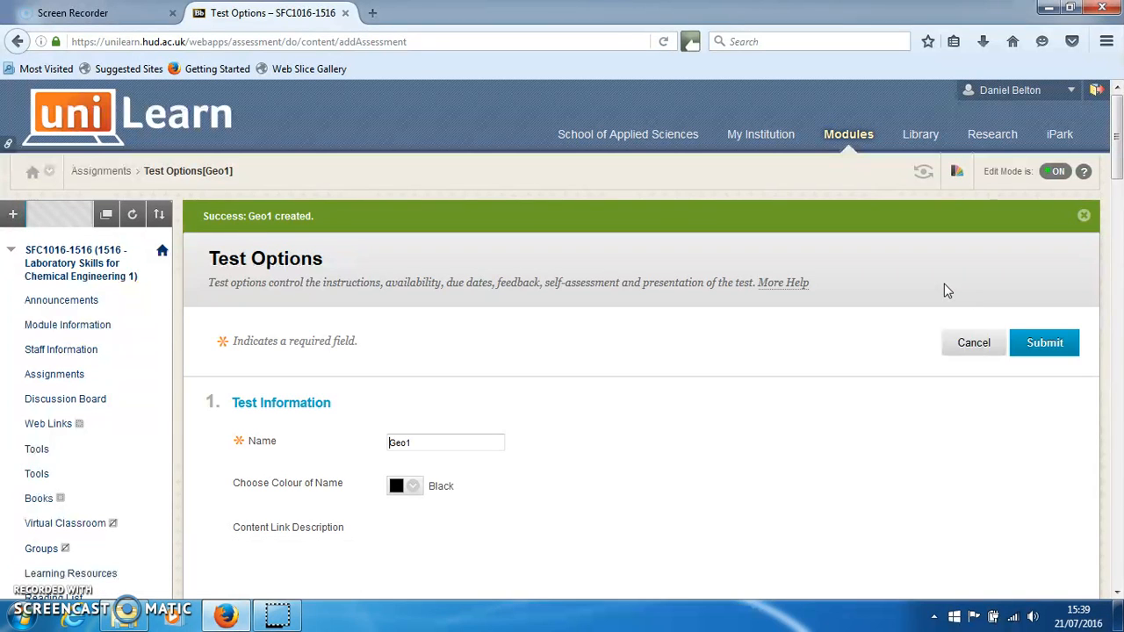
Step: Set the option to make the Geo1 test link available to Yes
scroll(943, 285, down, 3)
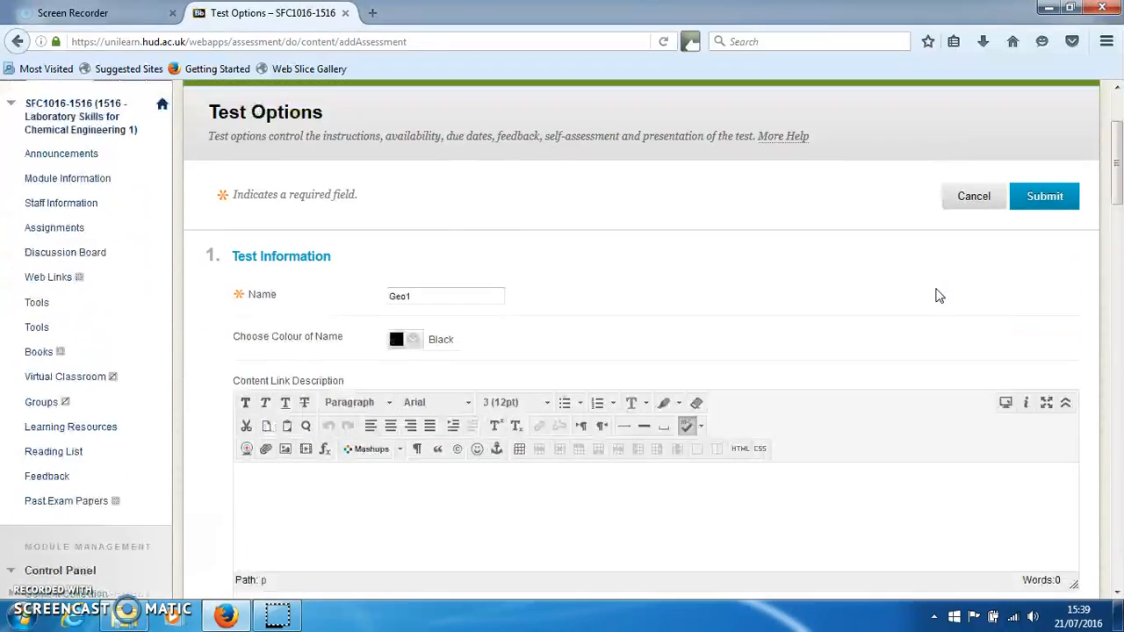
scroll(938, 294, down, 2)
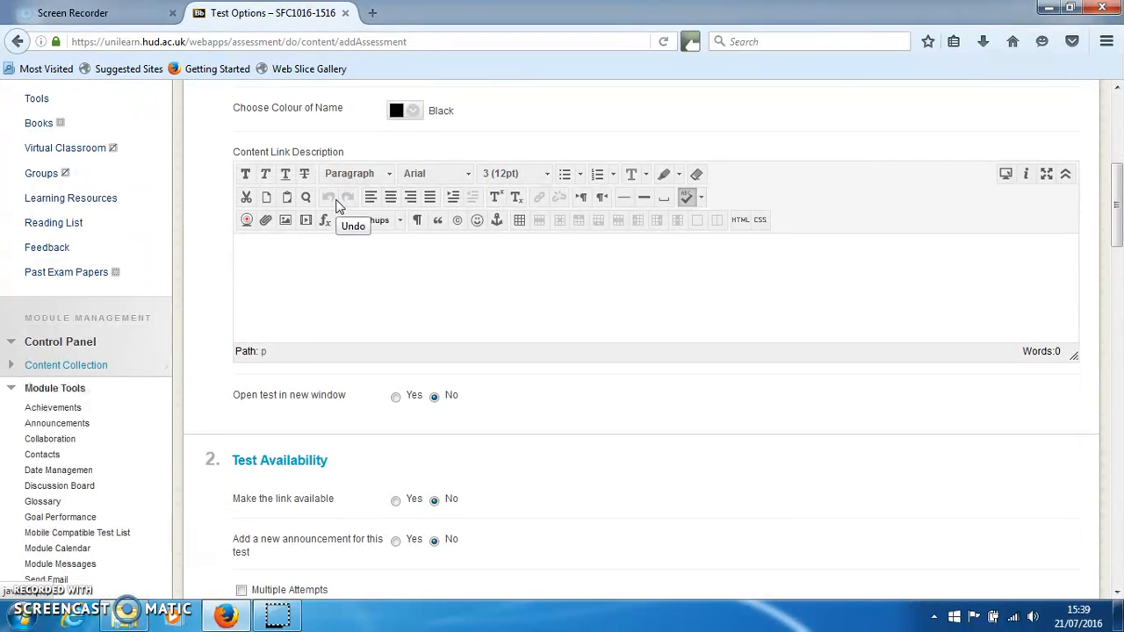
scroll(333, 205, up, 3)
scroll(329, 219, down, 4)
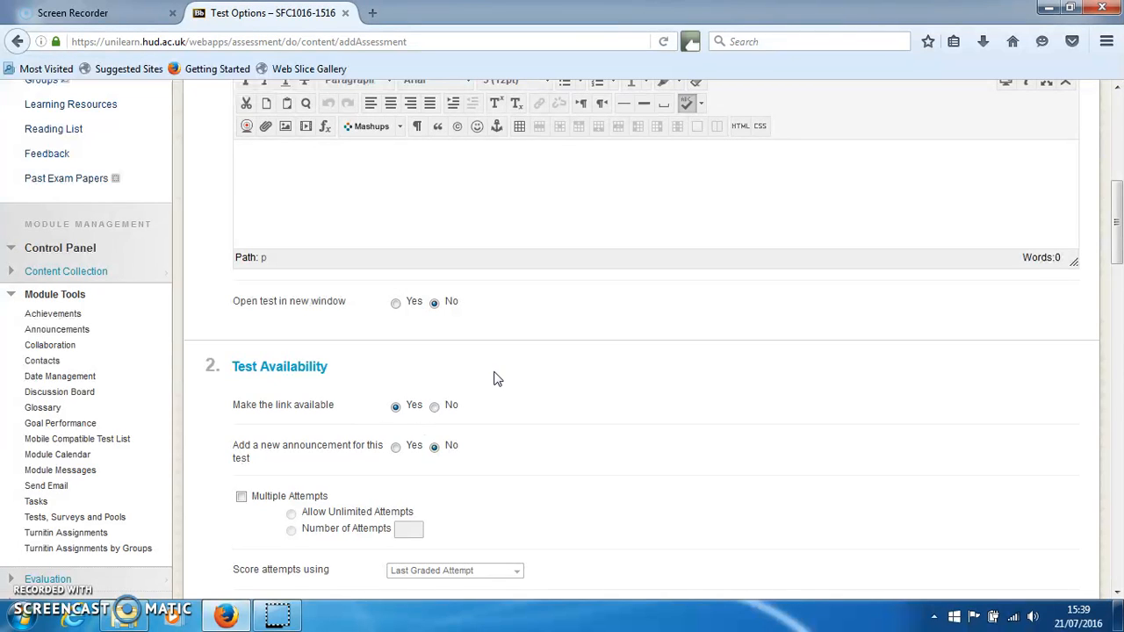
Step: Allow unlimited multiple attempts on the test and score attempts using Highest Grade
scroll(497, 376, down, 2)
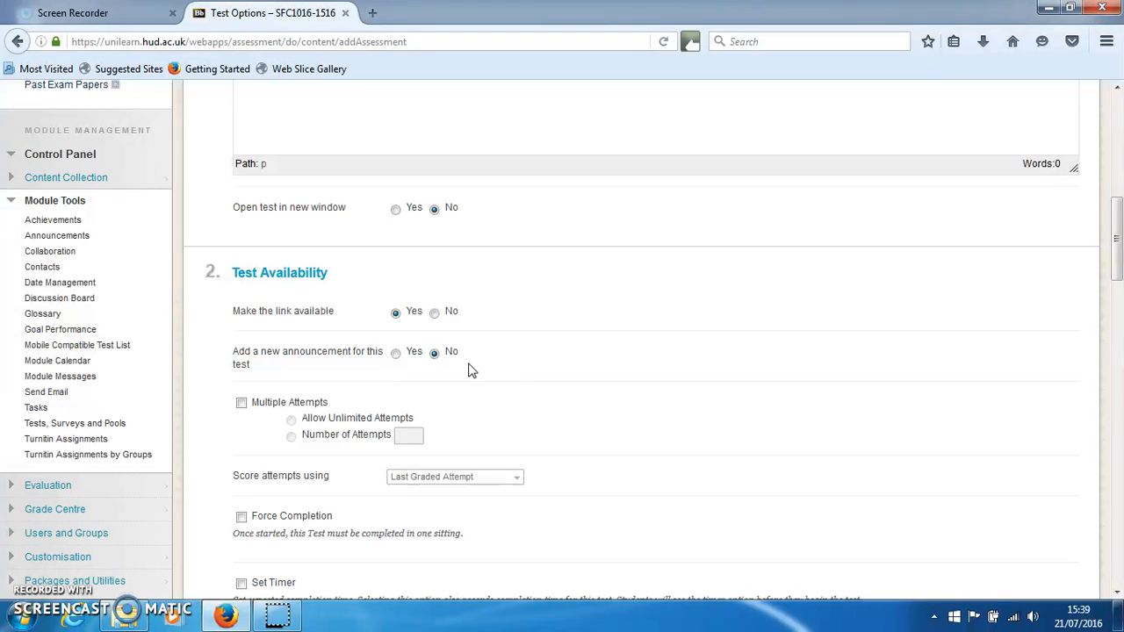
scroll(592, 368, down, 2)
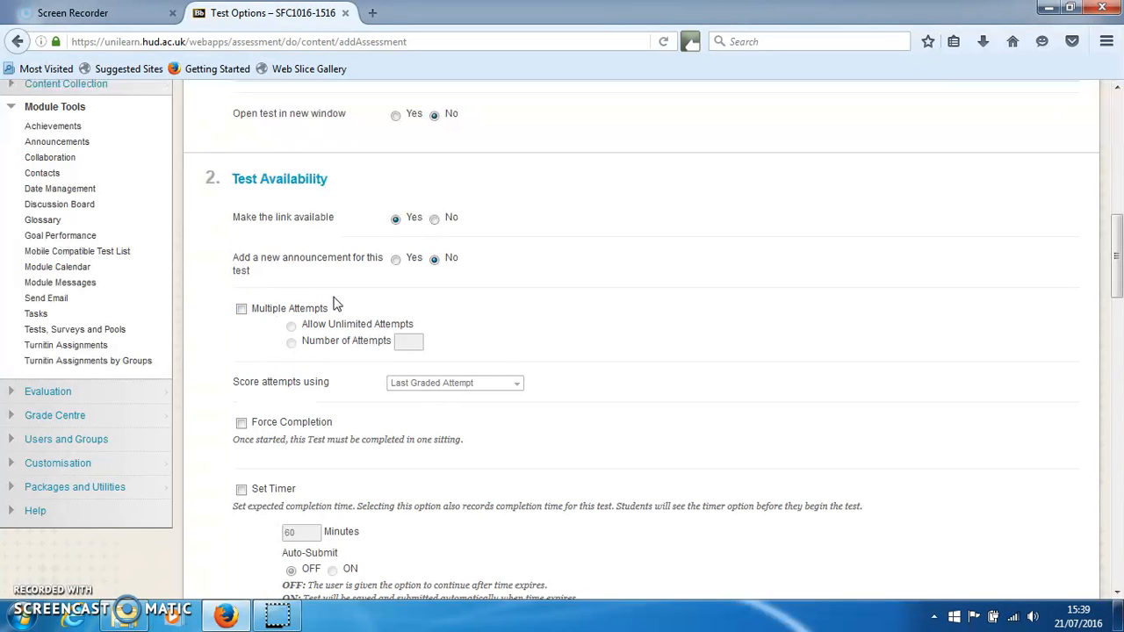
click(242, 309)
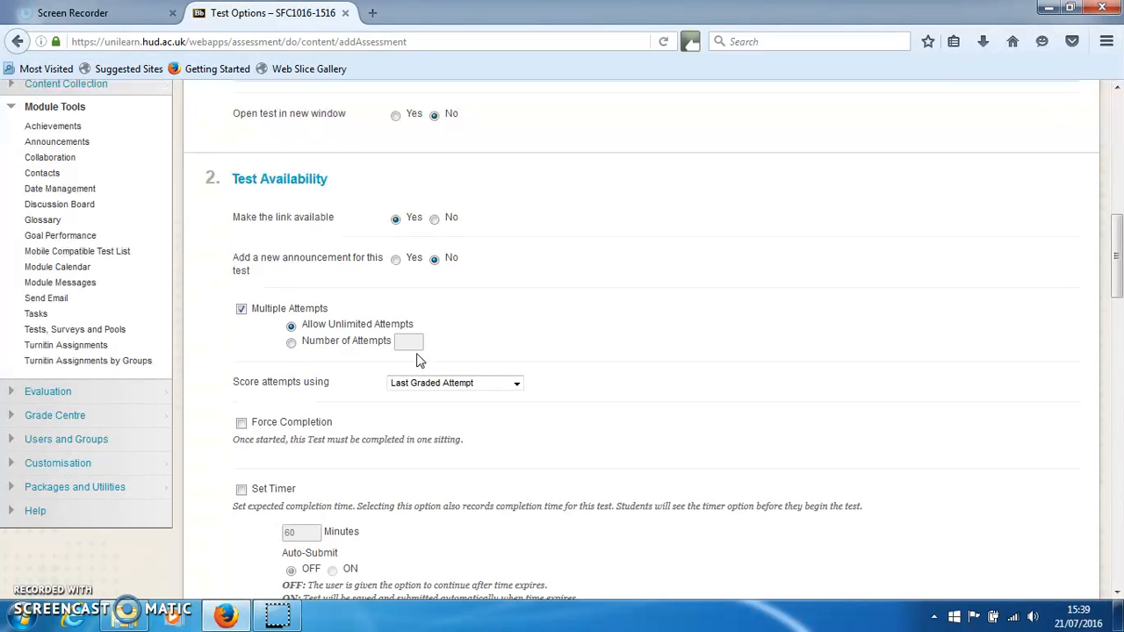
click(429, 384)
click(430, 411)
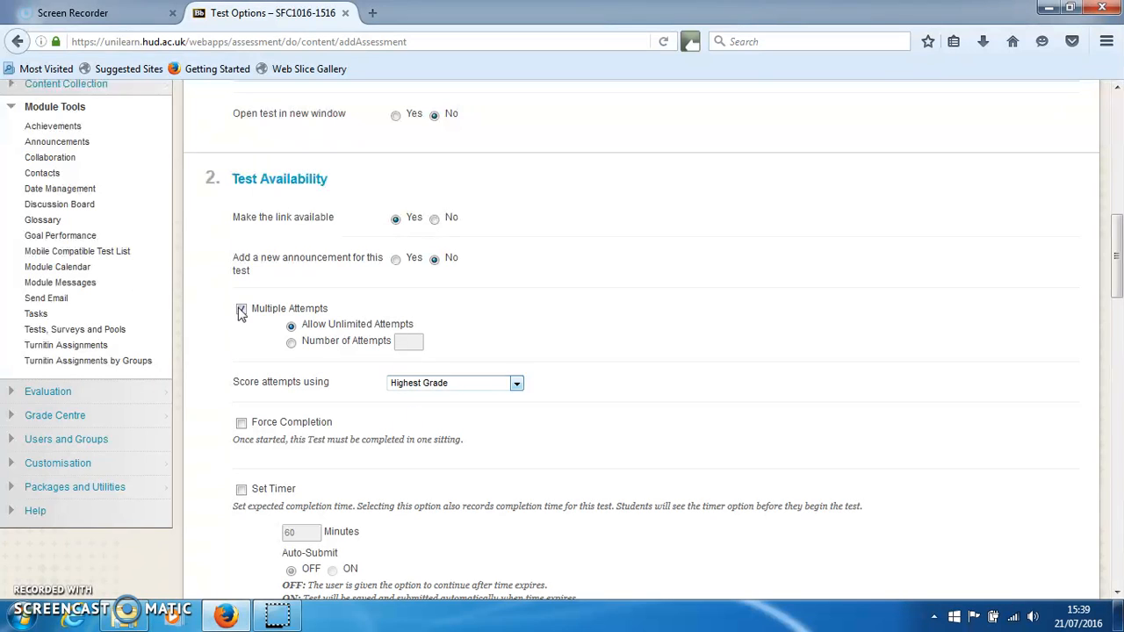
Step: Enable the 60-minute test timer with Auto-Submit ON, leaving Force Completion off
scroll(504, 373, down, 4)
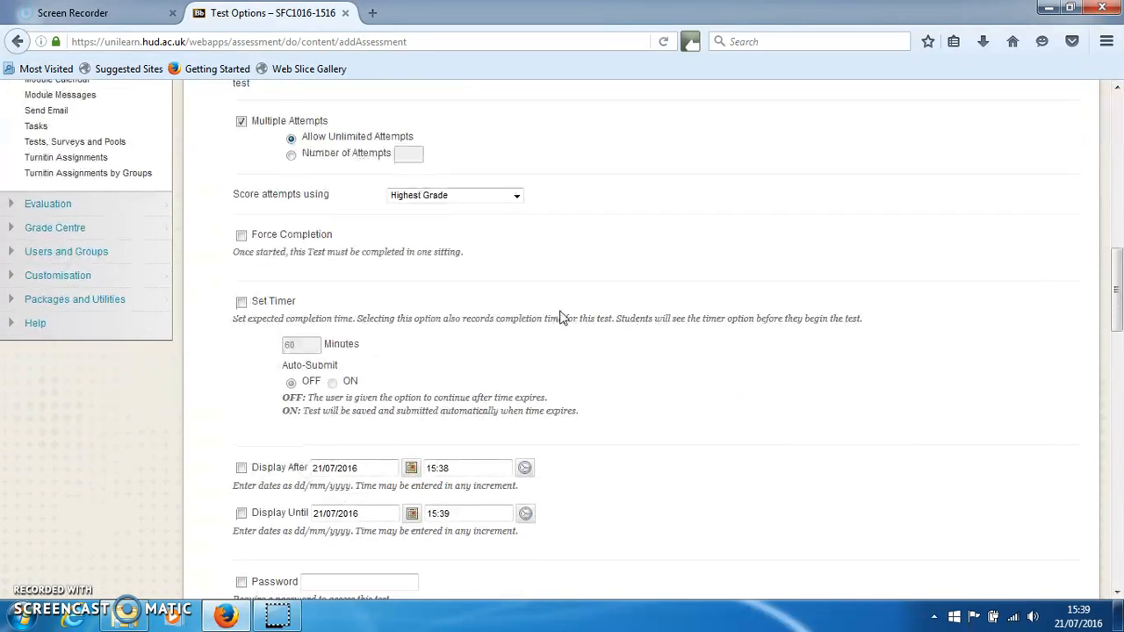
click(241, 235)
click(241, 236)
click(242, 302)
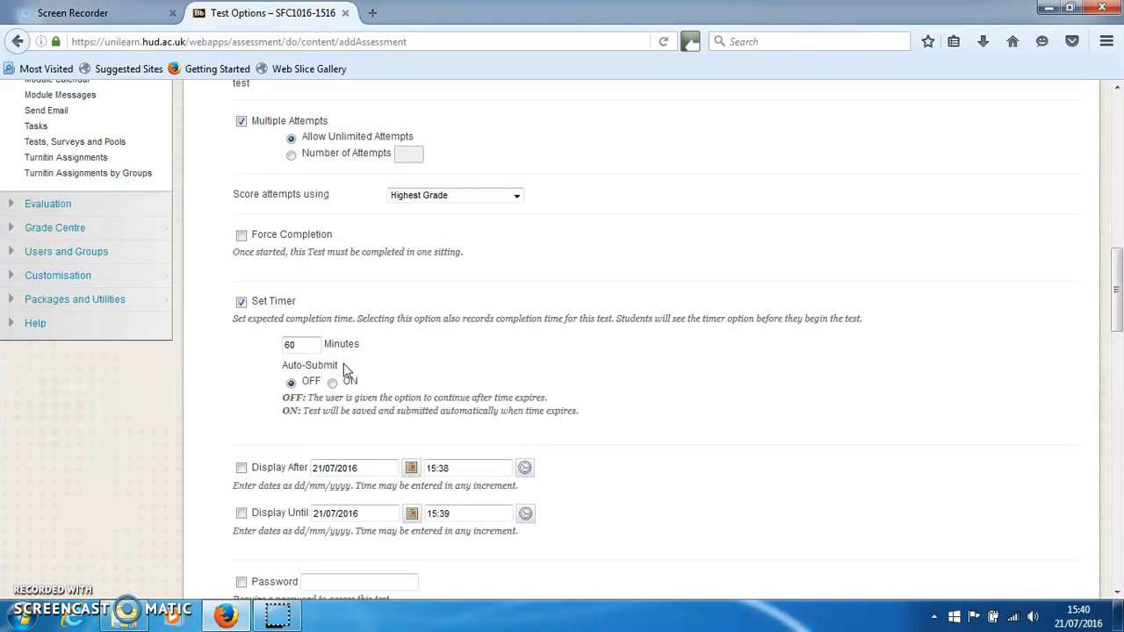
click(332, 382)
Step: Enable the Display After restriction and set it to 22/07/2016 at 13:00
scroll(672, 430, down, 2)
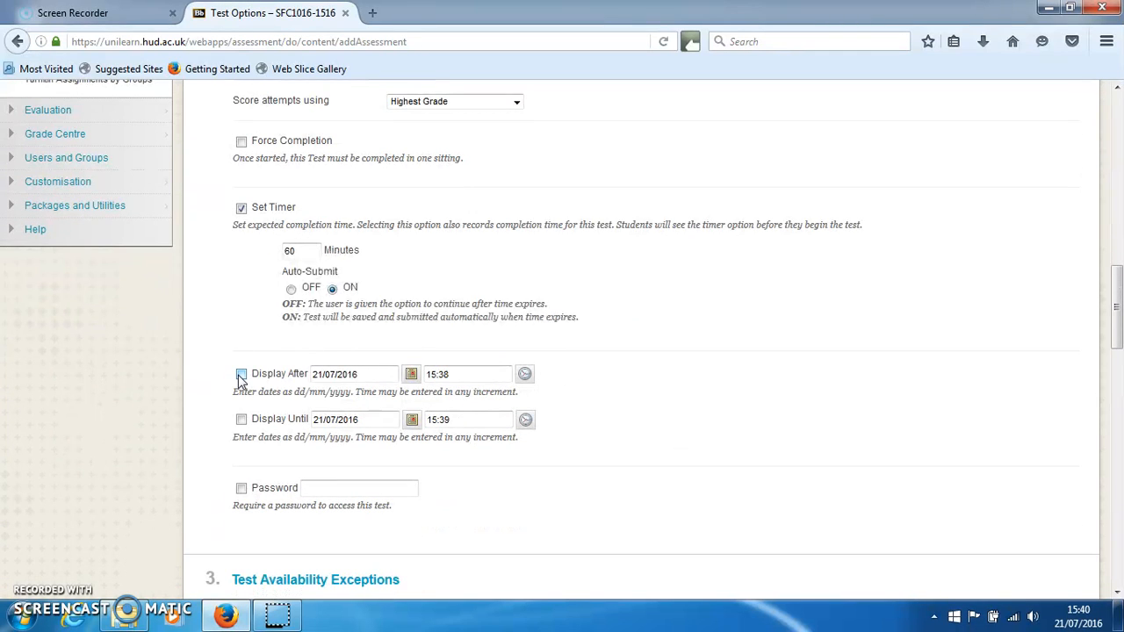
click(411, 374)
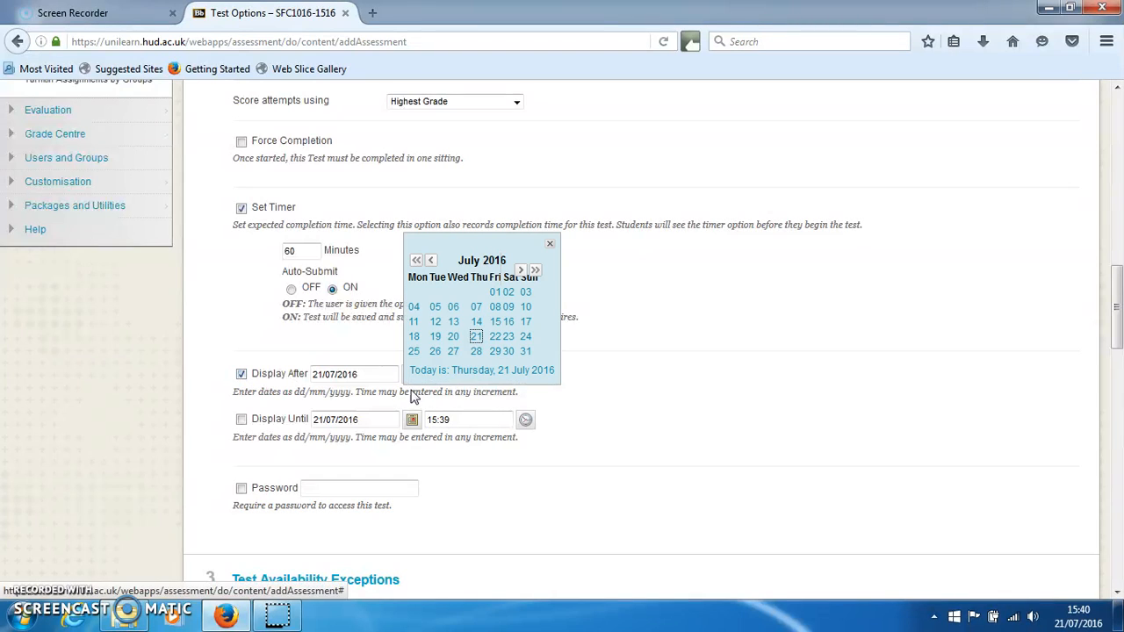
click(495, 337)
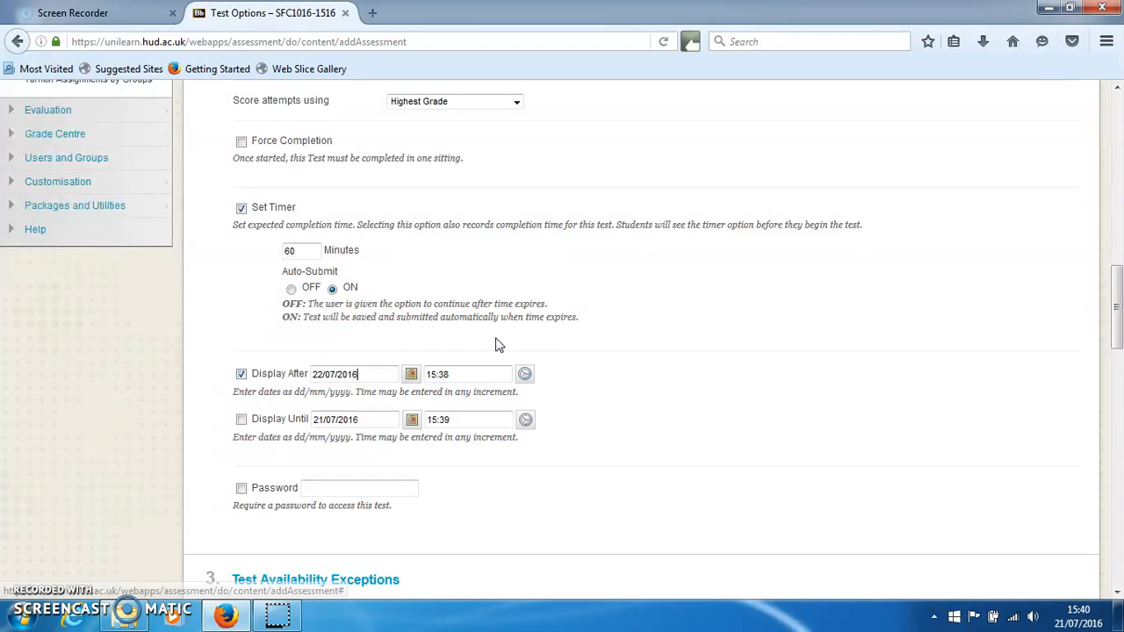
click(524, 375)
scroll(557, 333, down, 2)
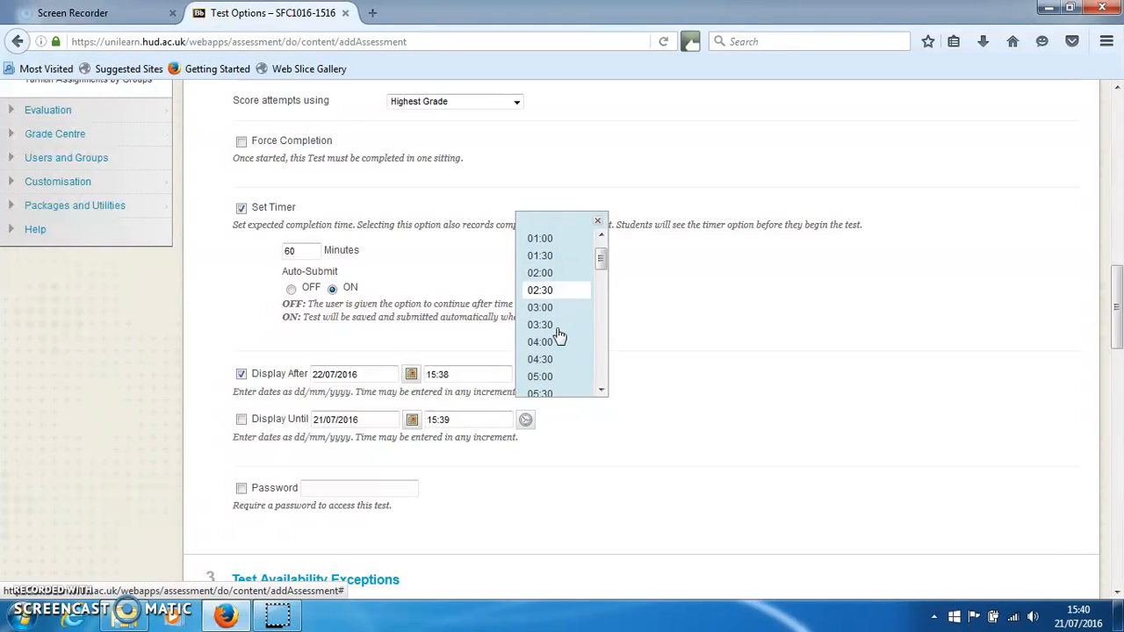
scroll(559, 336, down, 10)
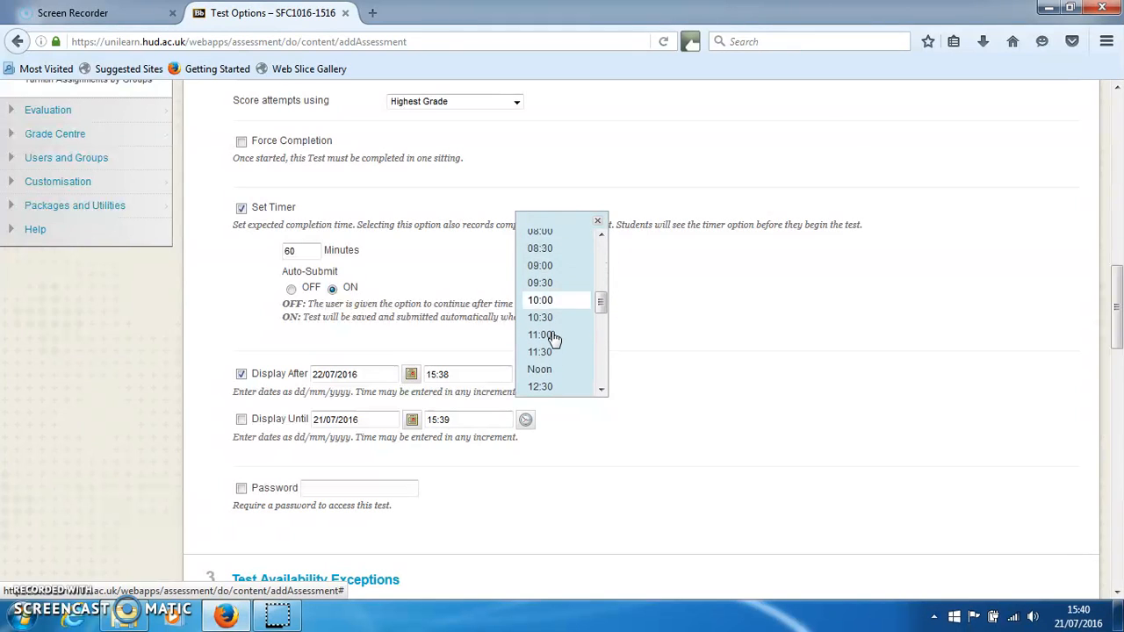
click(539, 353)
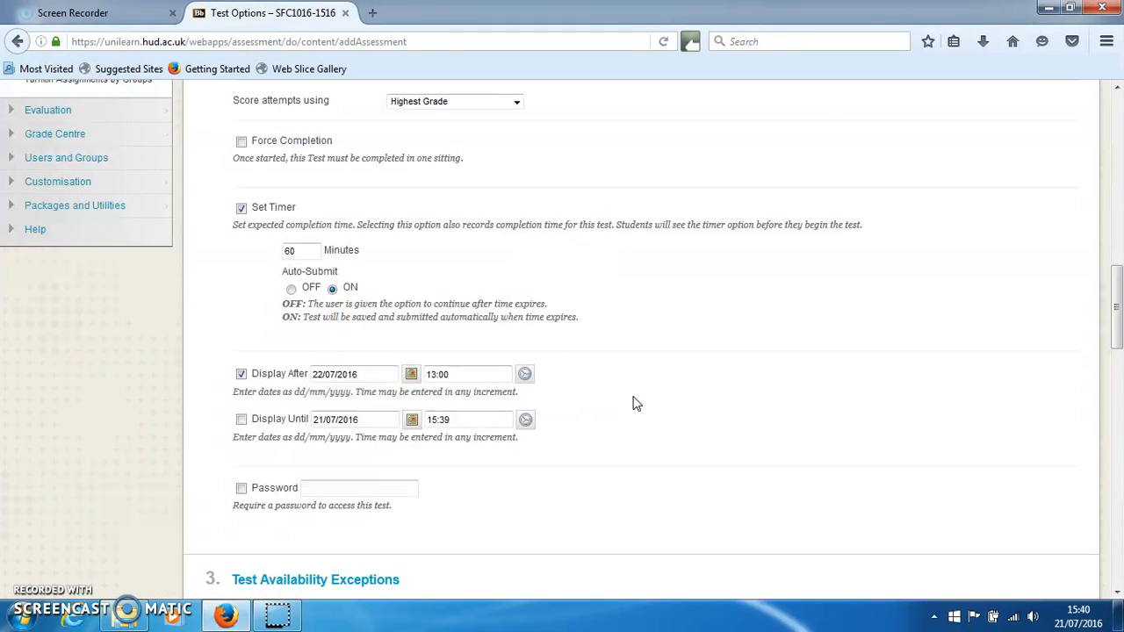
Step: Enable the Display Until restriction and set it to 30/07/2016 at 23:59
click(241, 420)
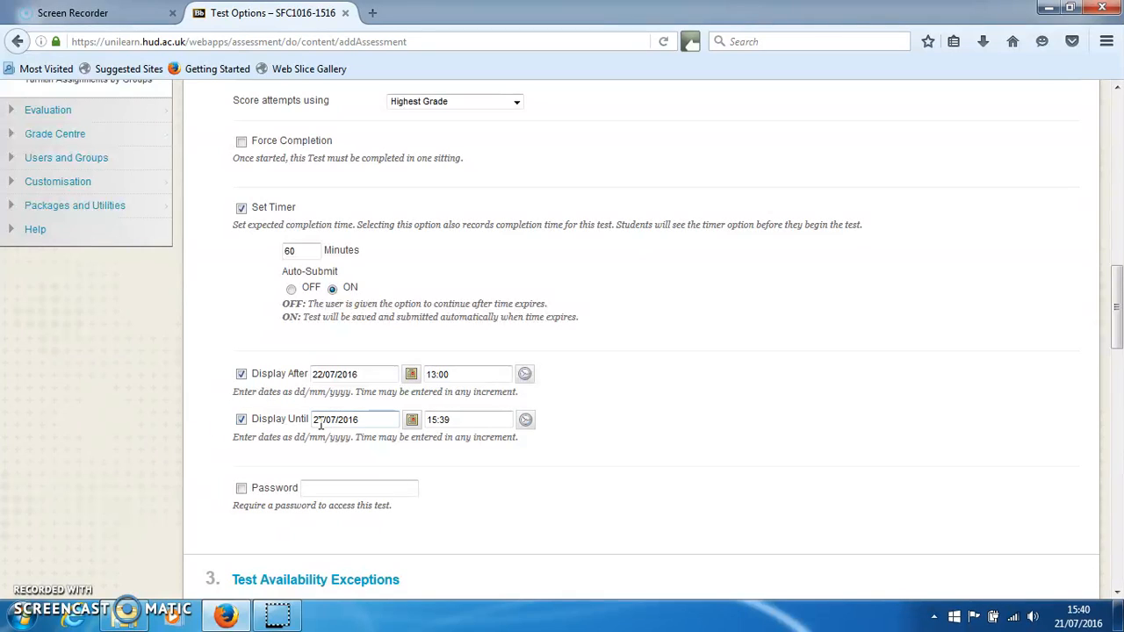
click(412, 421)
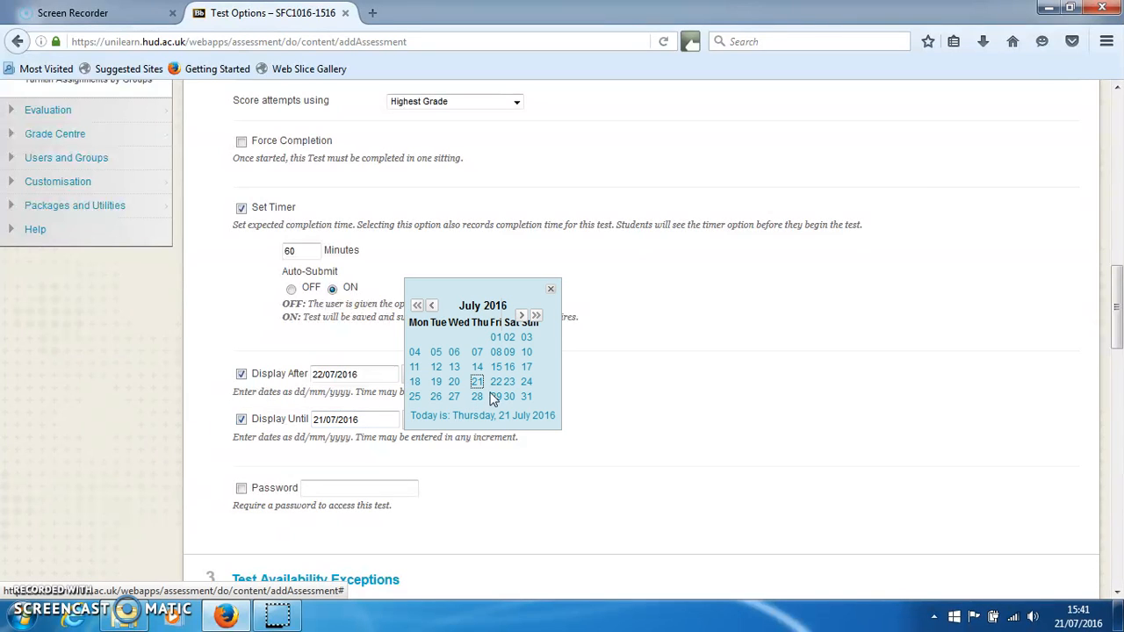
click(509, 397)
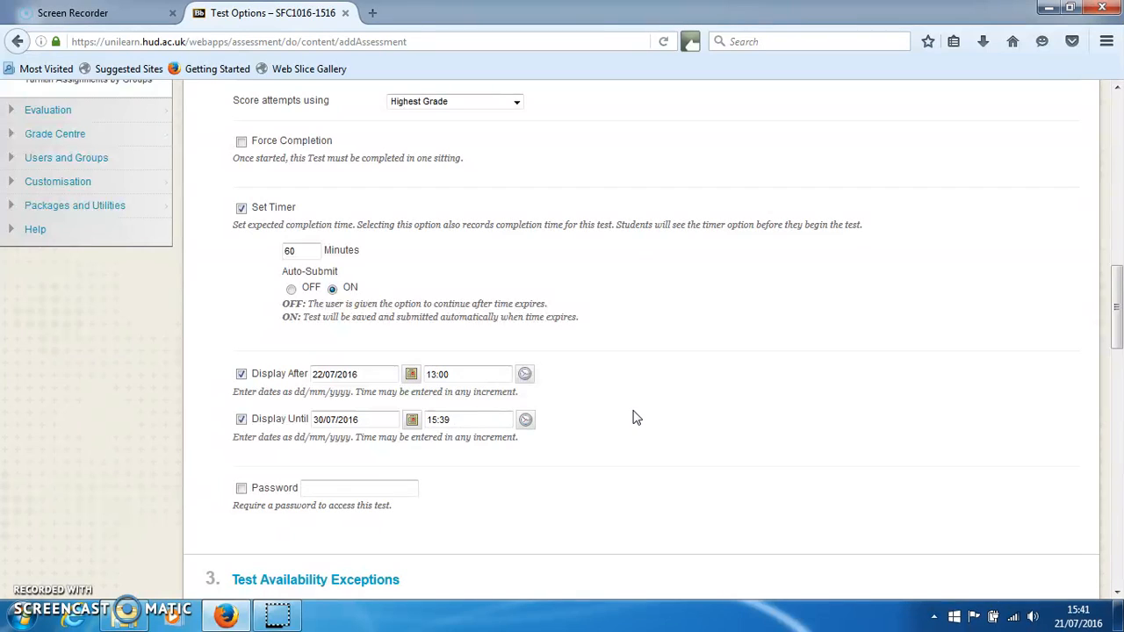
click(525, 419)
scroll(554, 414, down, 10)
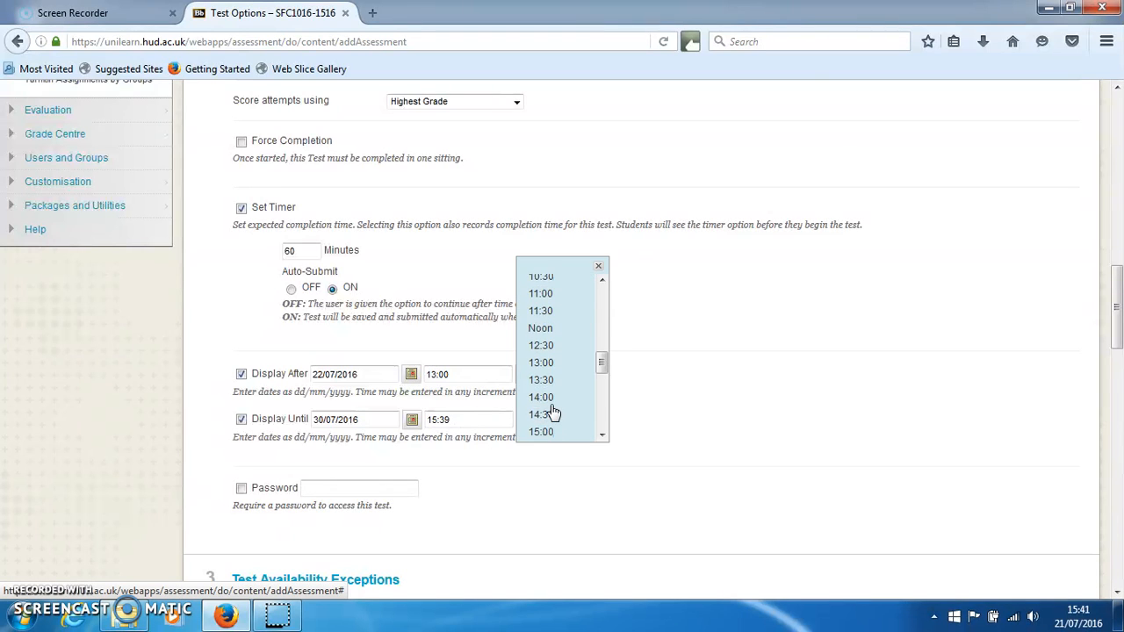
click(552, 433)
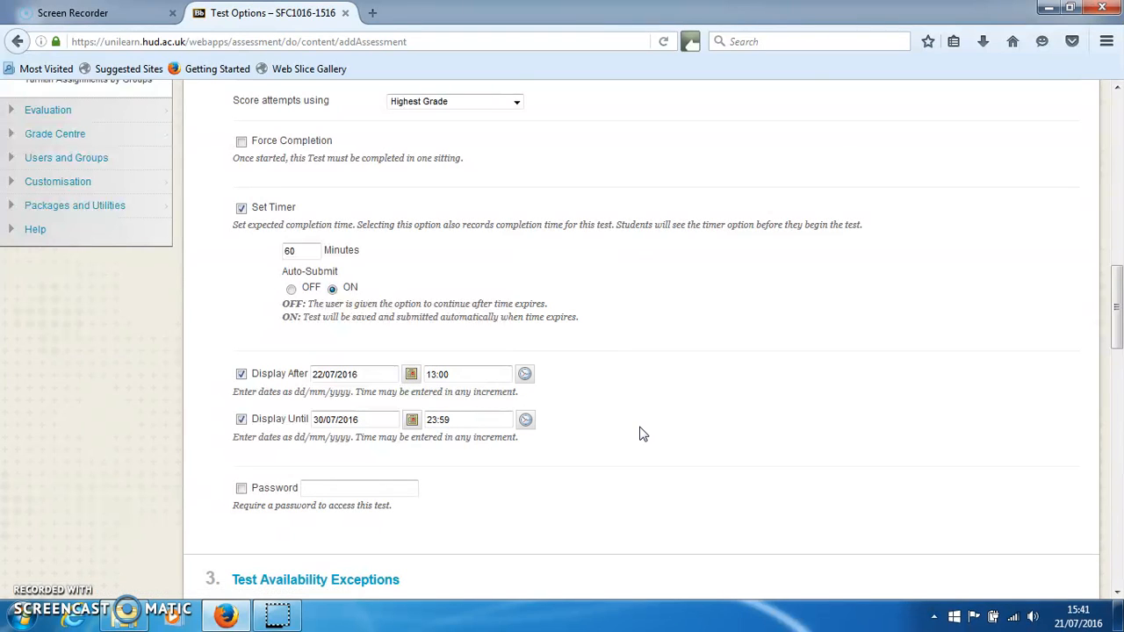
Step: Enable a due date for the test and set it to 28/07/2016 at 17:00
scroll(640, 431, down, 1)
scroll(640, 432, down, 3)
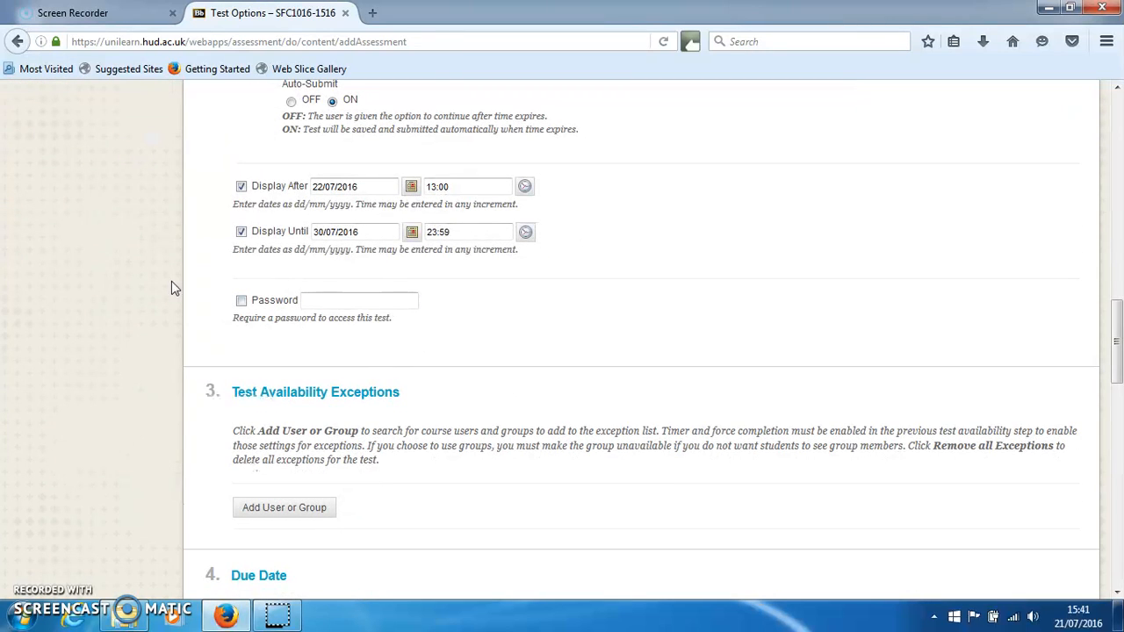
click(352, 306)
scroll(352, 317, down, 6)
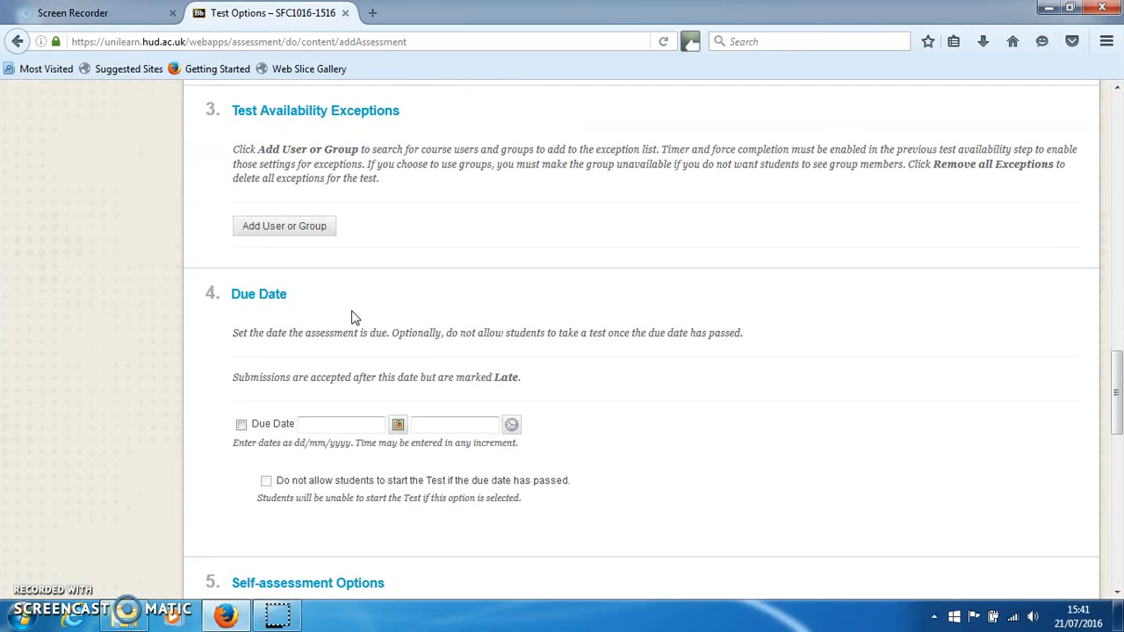
scroll(352, 317, up, 2)
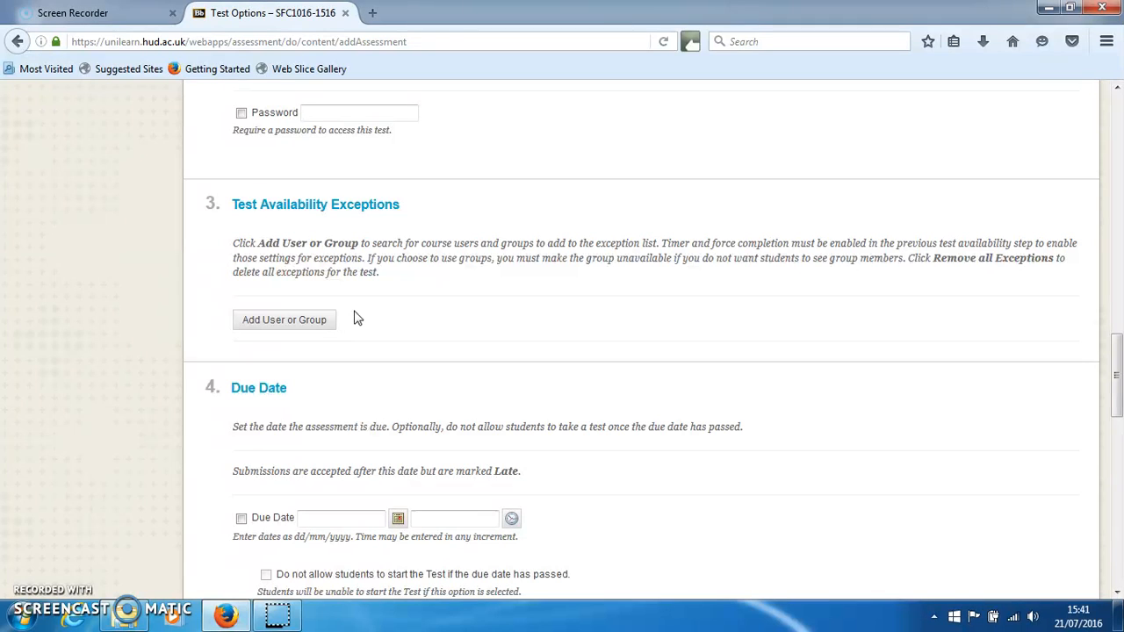
scroll(357, 318, down, 4)
click(242, 331)
click(398, 330)
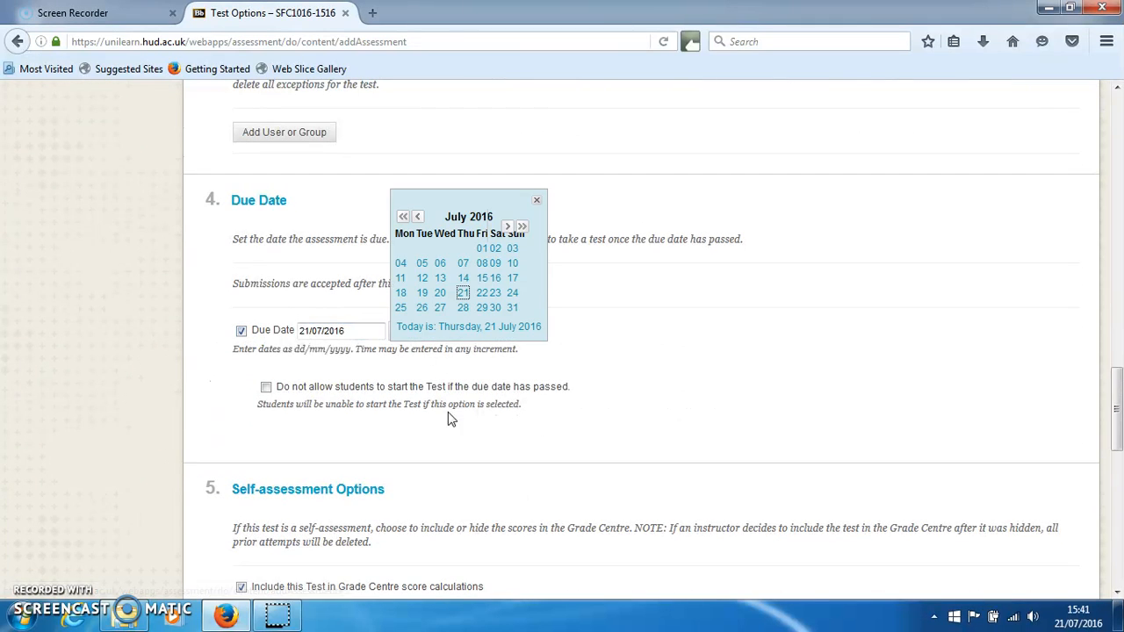
click(466, 311)
click(511, 331)
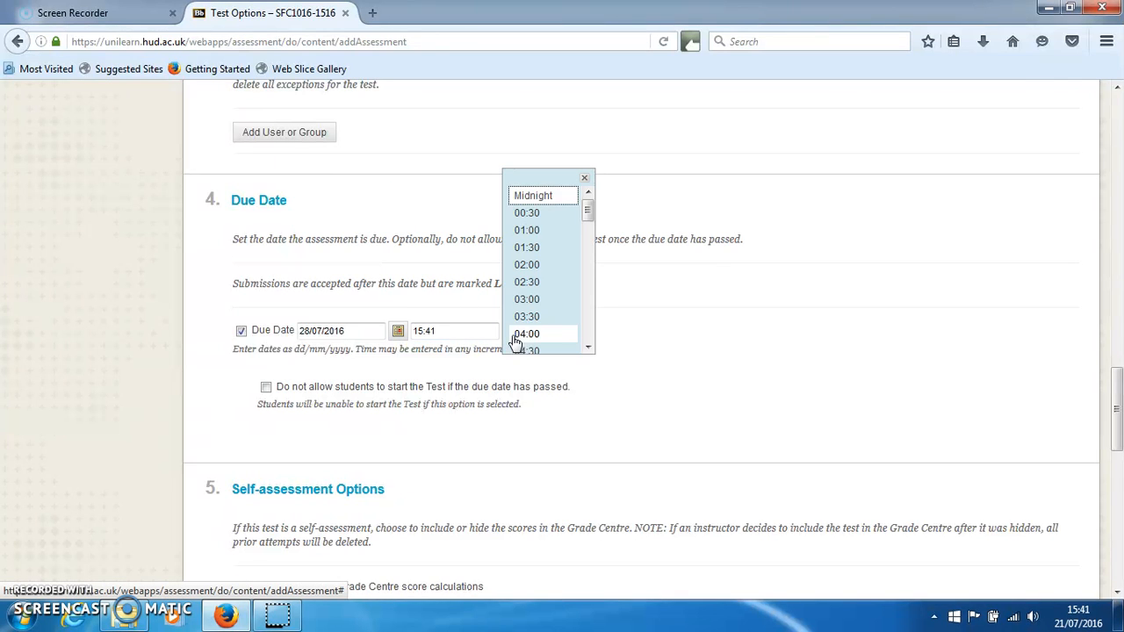
scroll(531, 328, down, 3)
scroll(531, 329, down, 6)
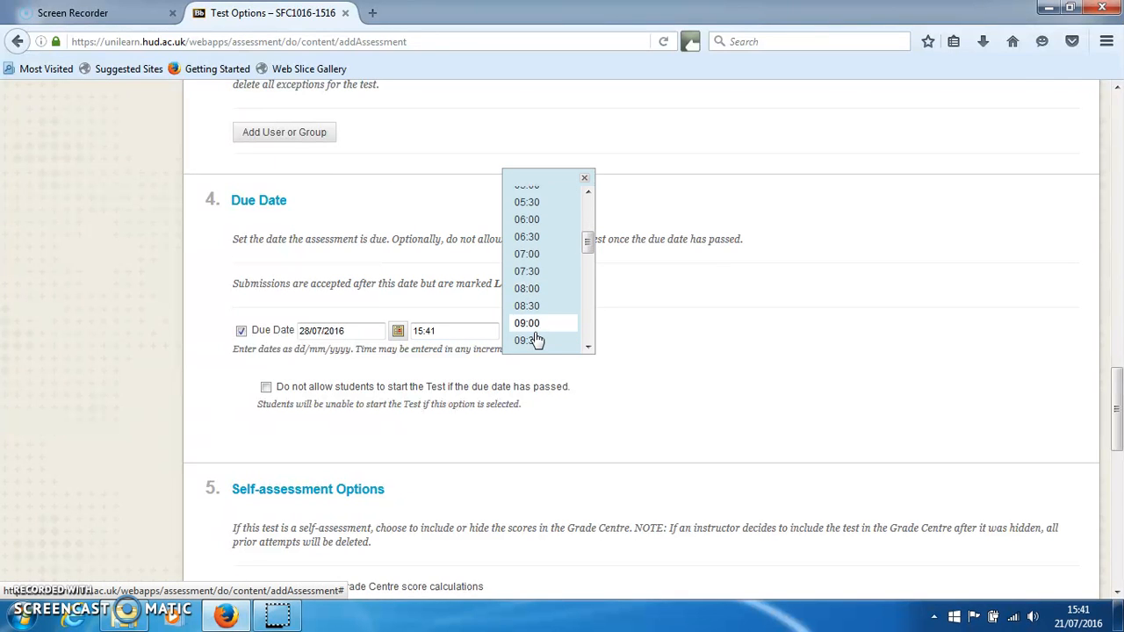
scroll(537, 340, down, 1)
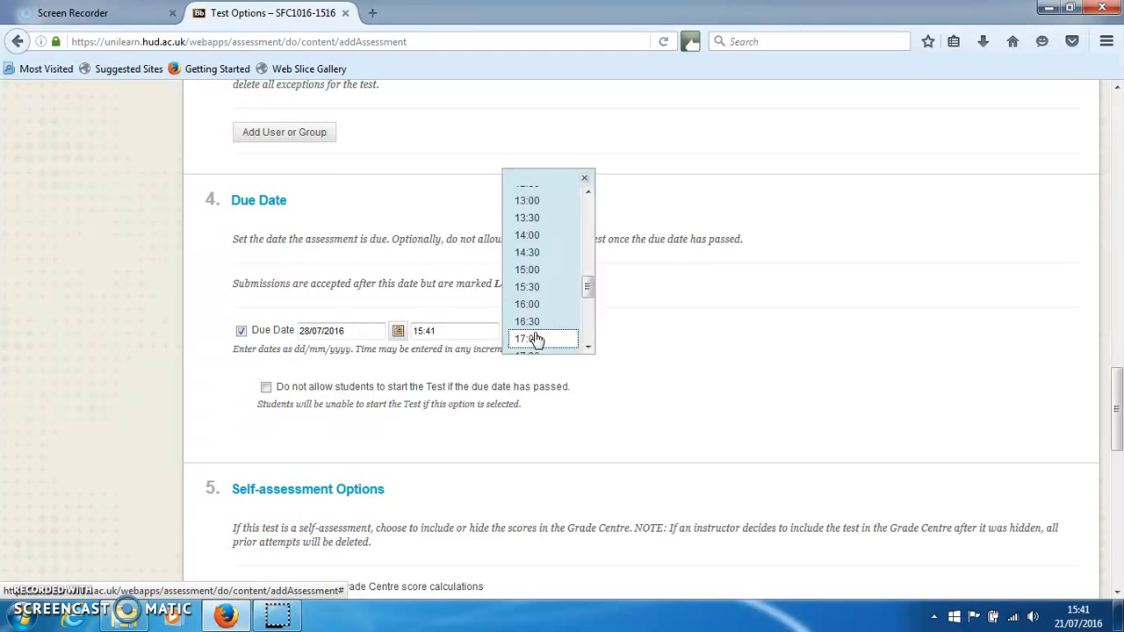
click(538, 339)
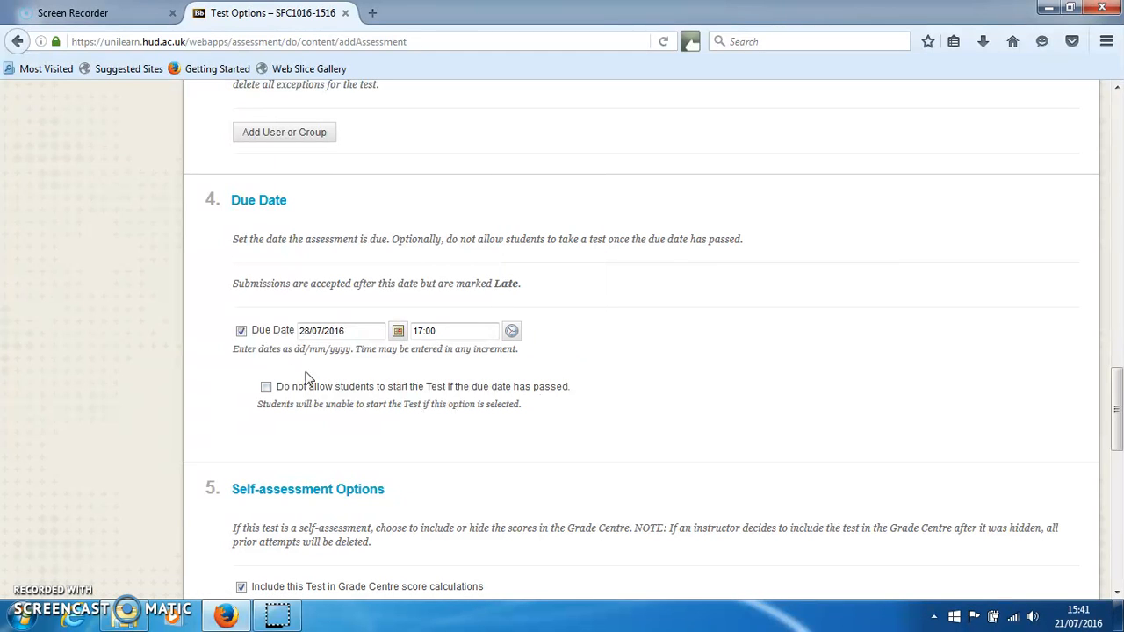
Step: Try blocking students from starting the test once the due date has passed, and recheck the display dates
click(266, 387)
click(266, 388)
scroll(643, 404, up, 5)
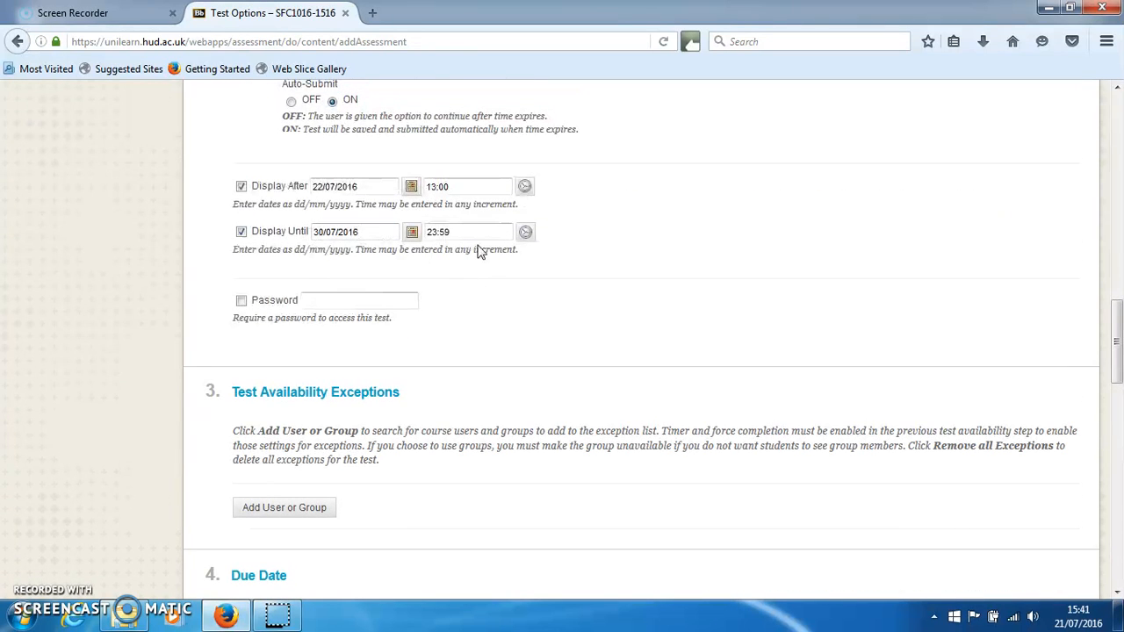
scroll(489, 262, down, 1)
scroll(489, 263, down, 3)
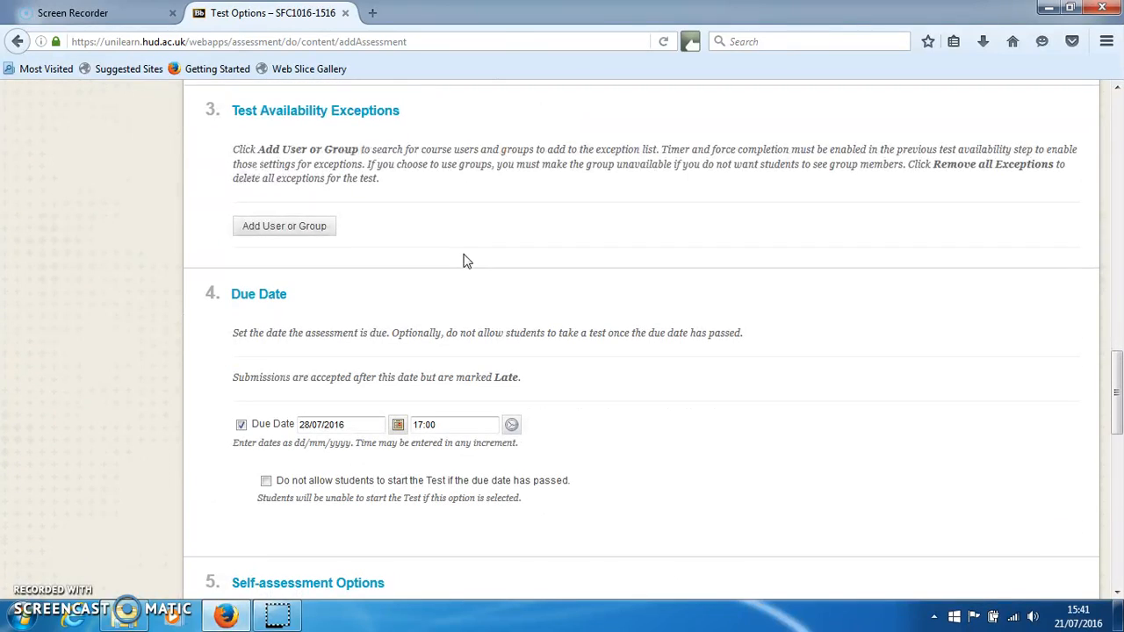
Step: Add a second results rule set to After Due Date, showing all, correct and submitted answers, feedback and incorrect questions
scroll(465, 261, down, 3)
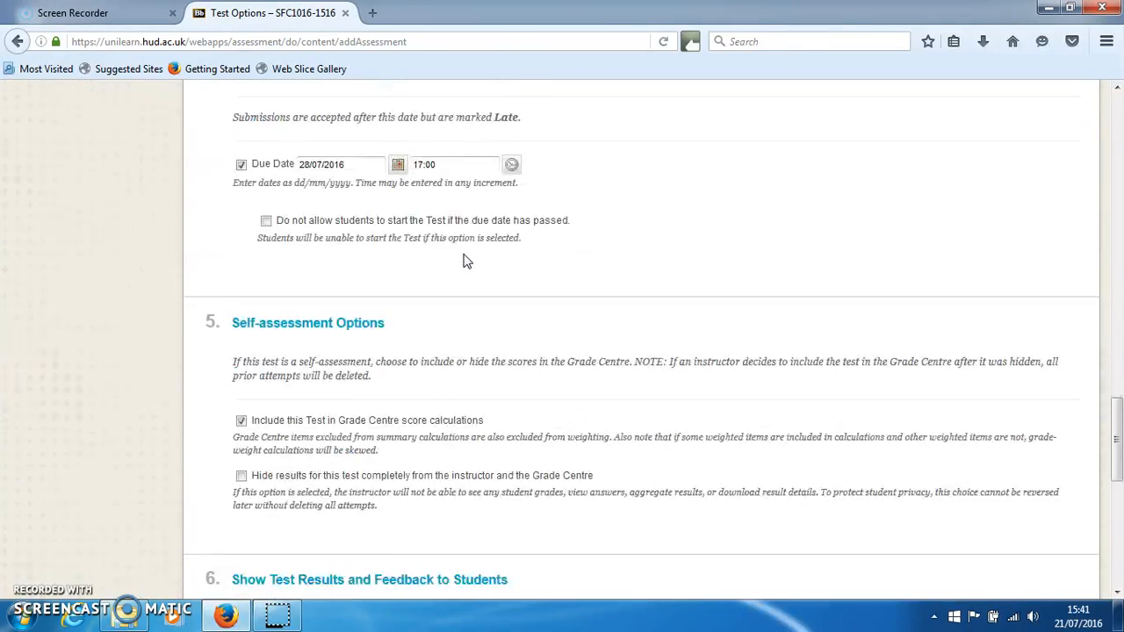
scroll(565, 291, down, 1)
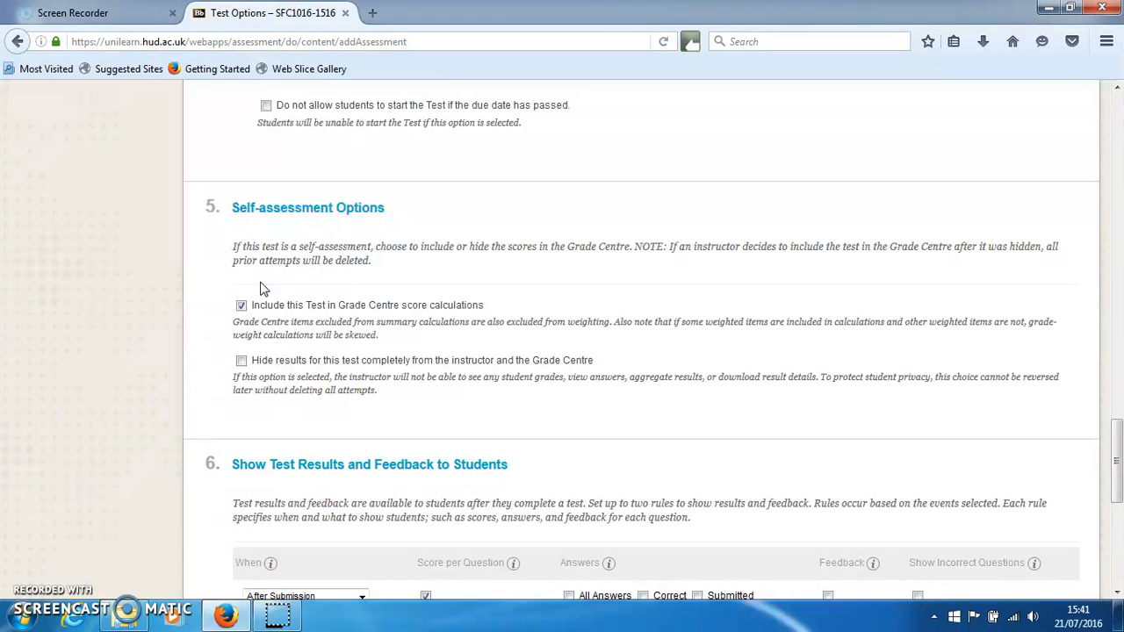
scroll(366, 273, down, 3)
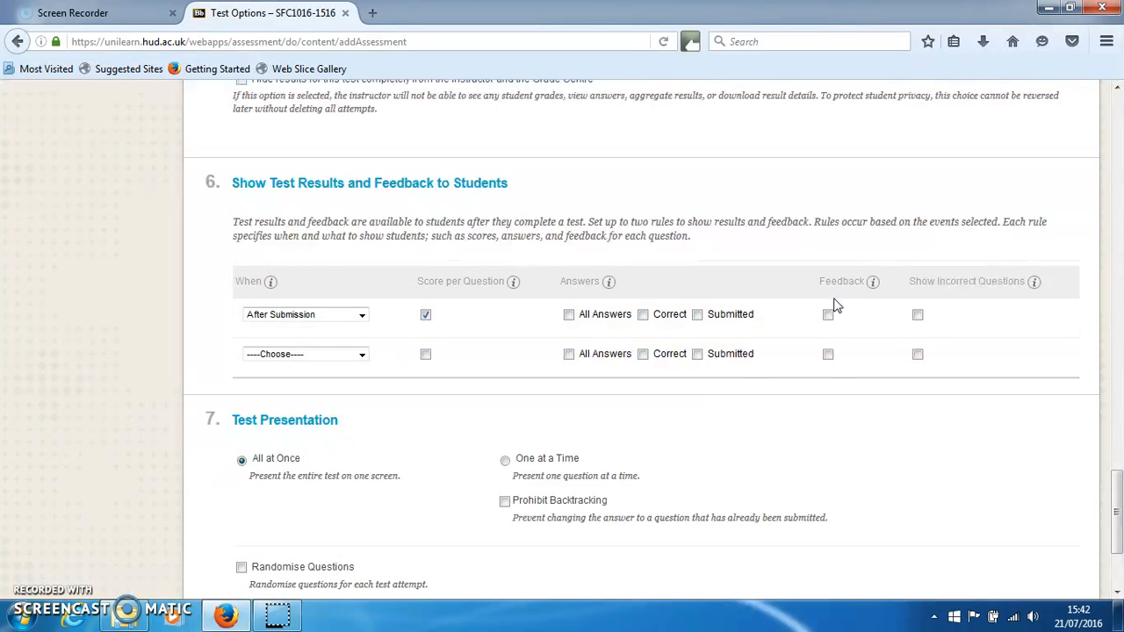
click(362, 353)
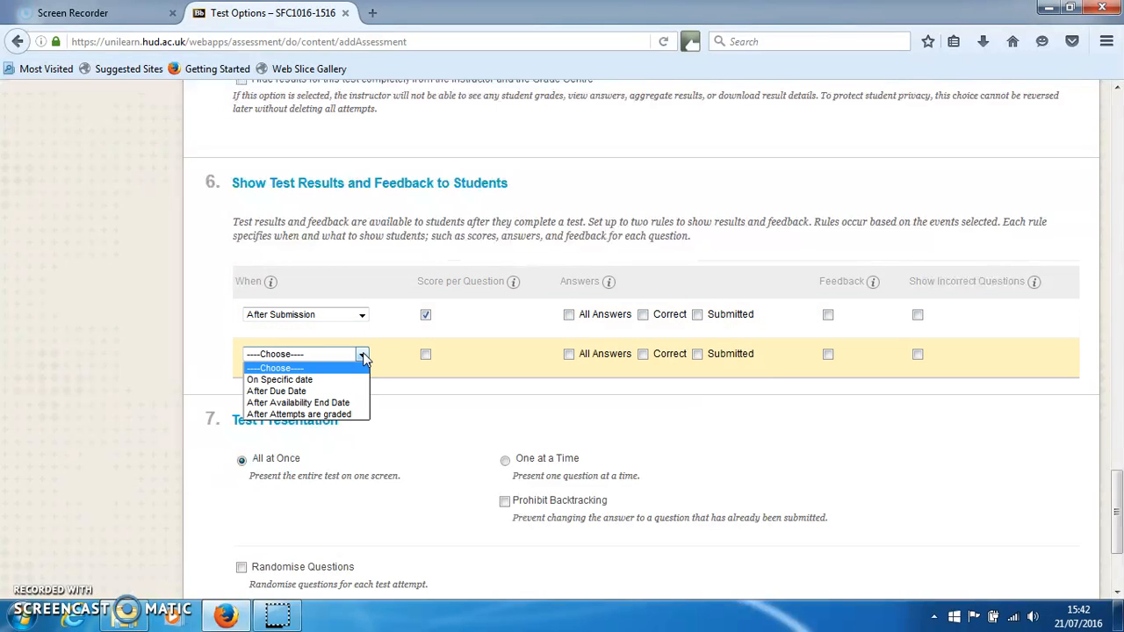
click(308, 391)
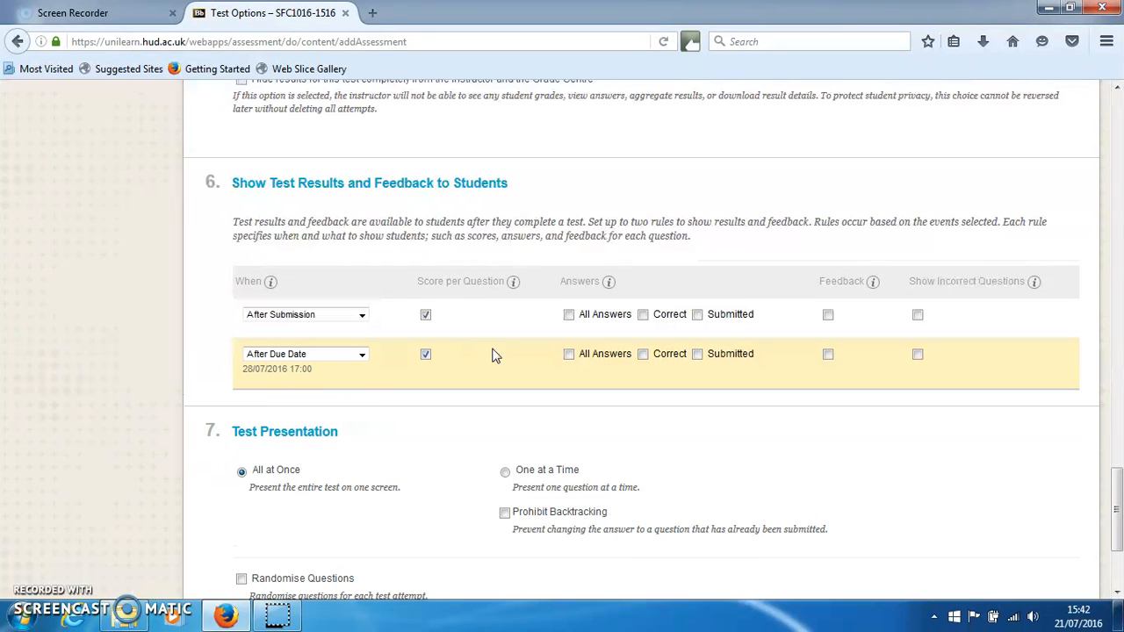
click(568, 355)
click(643, 354)
click(697, 354)
click(827, 354)
click(917, 354)
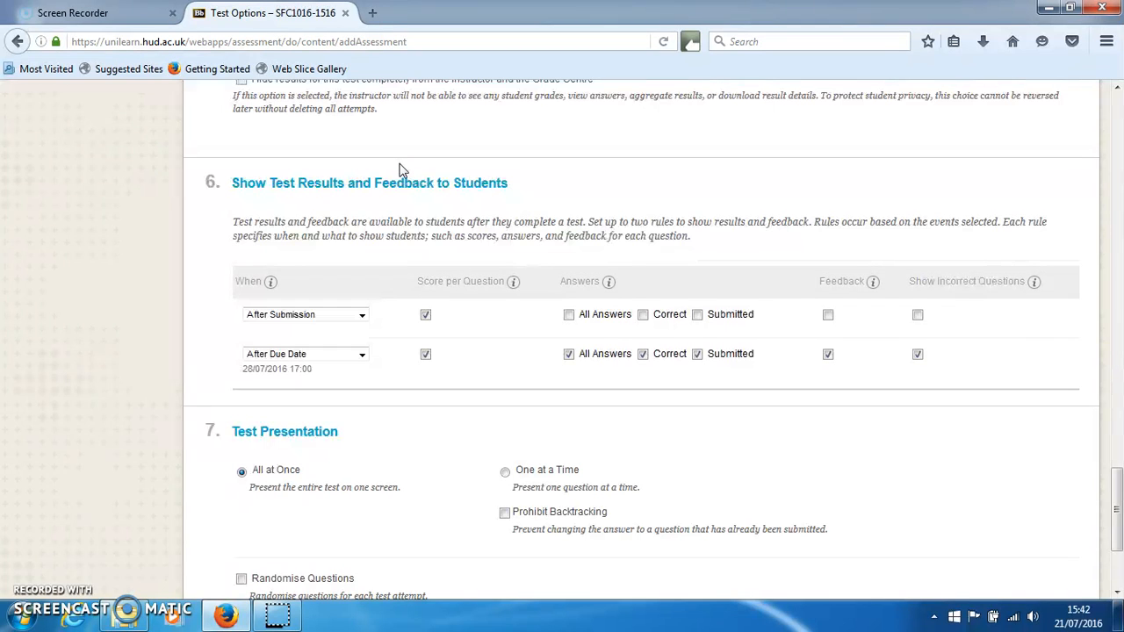
Step: Set the test presentation to One at a Time, trying the Prohibit Backtracking option but leaving it disabled
scroll(399, 169, down, 3)
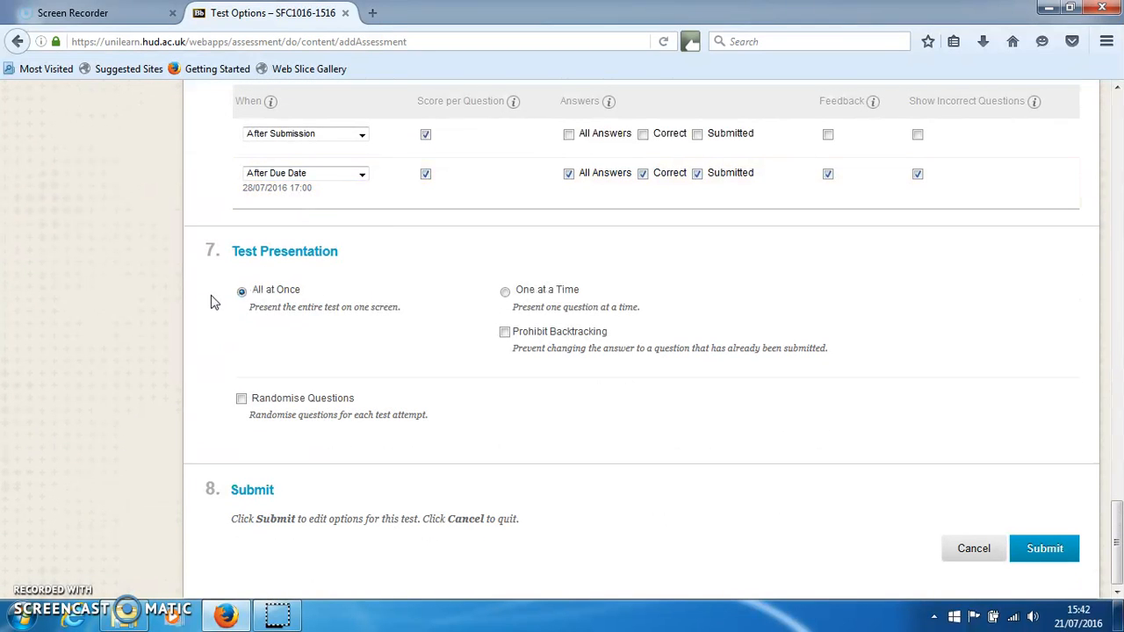
click(505, 293)
click(506, 334)
click(506, 334)
Step: Review the self-assessment and feedback settings, submit the test options, and find the Geo1 test in the Assignments content list
scroll(414, 272, up, 10)
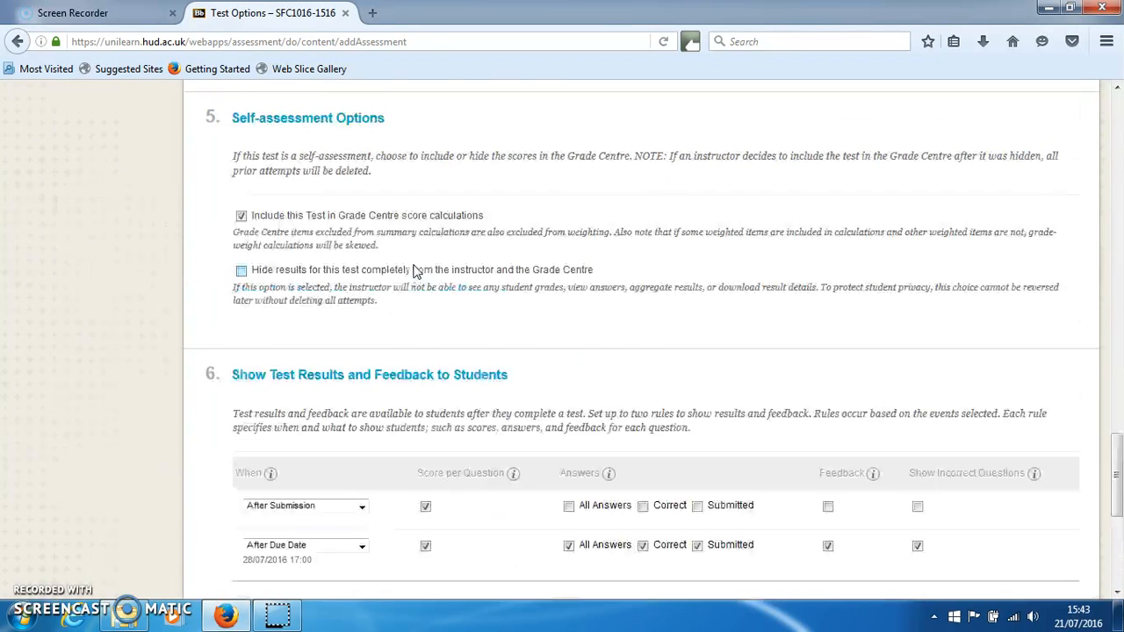
scroll(413, 267, down, 10)
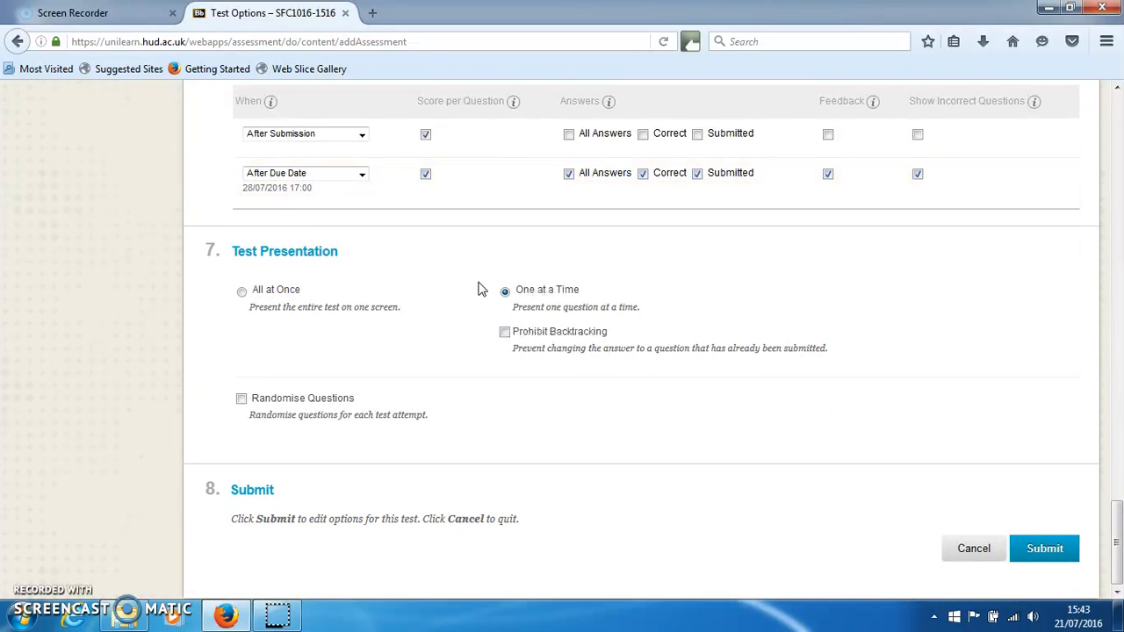
click(1025, 556)
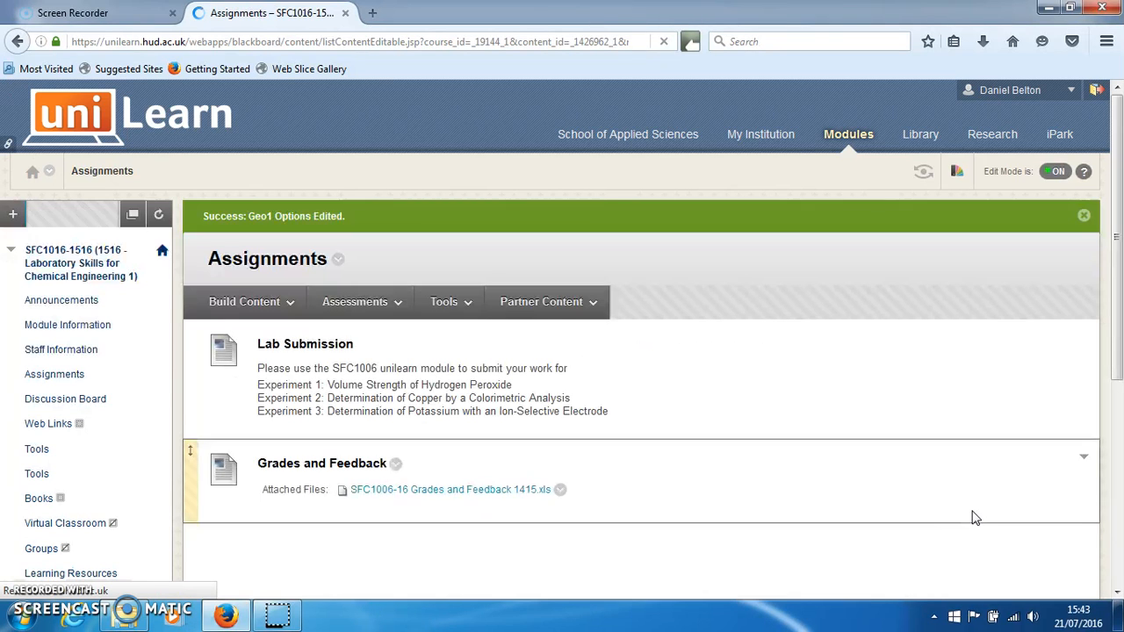
scroll(869, 579, down, 5)
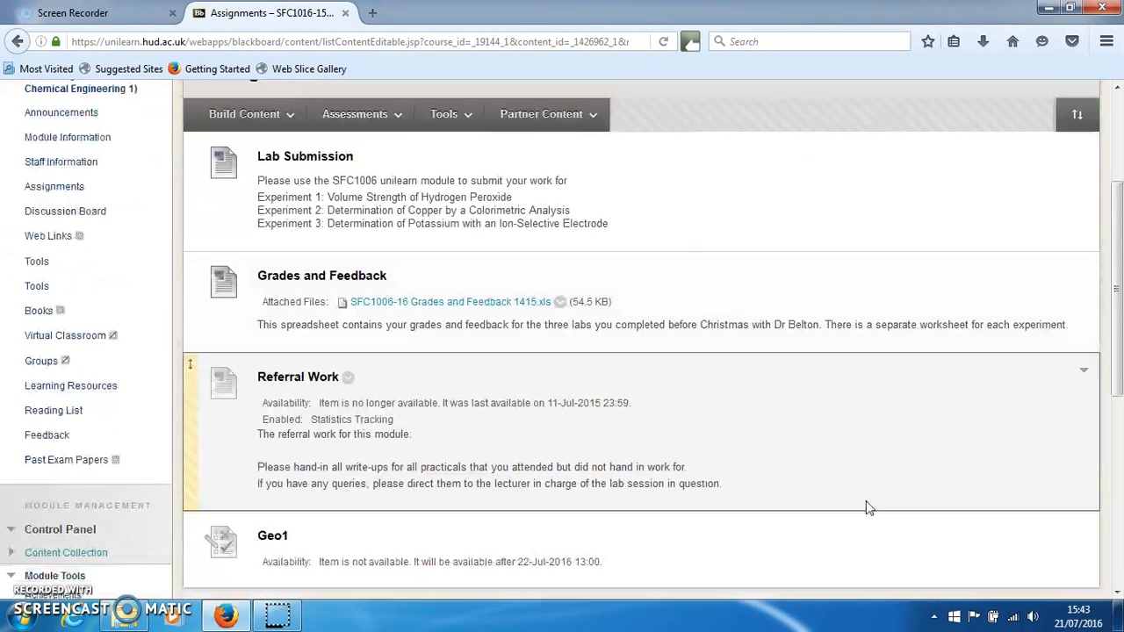